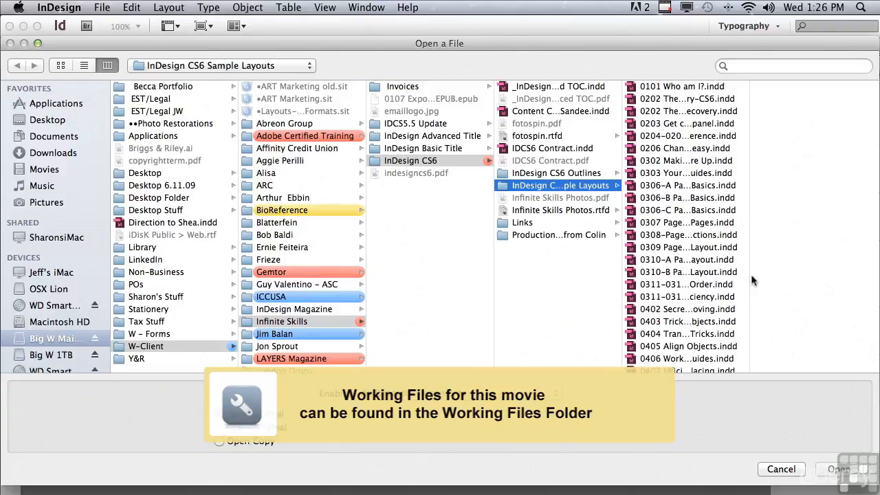
- Open the document "0606 Finding Hidden Glyphs.indd" from the InDesign CS6 Sample Layouts folder
{"action": "left_click_drag", "start_coordinate": [751, 276], "coordinate": [757, 275]}
{"action": "left_click_drag", "start_coordinate": [751, 228], "coordinate": [743, 350]}
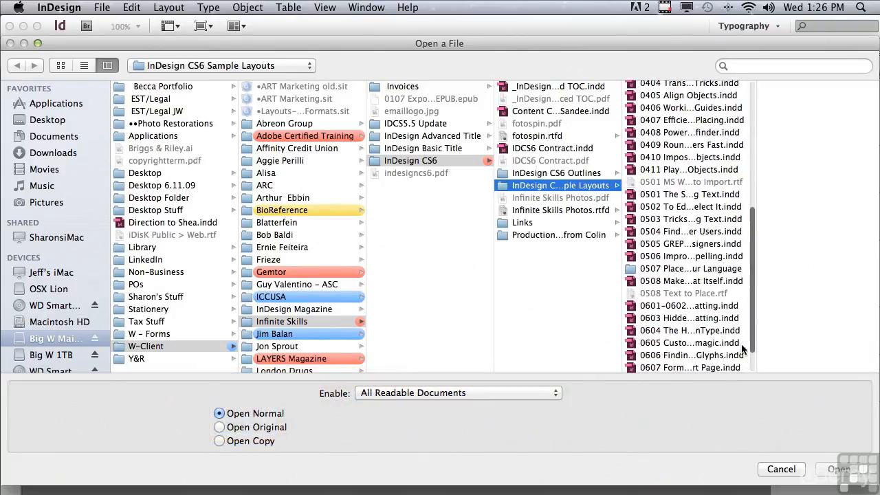
{"action": "left_click", "coordinate": [684, 355]}
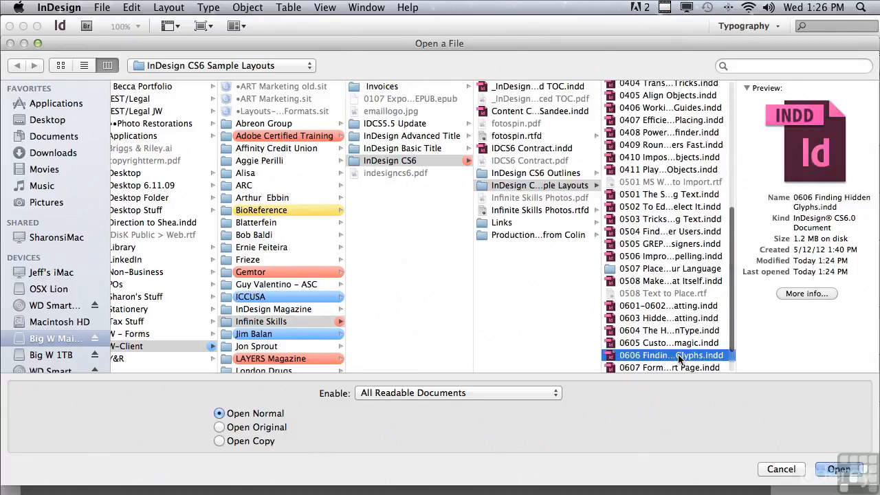
{"action": "left_click", "coordinate": [839, 469]}
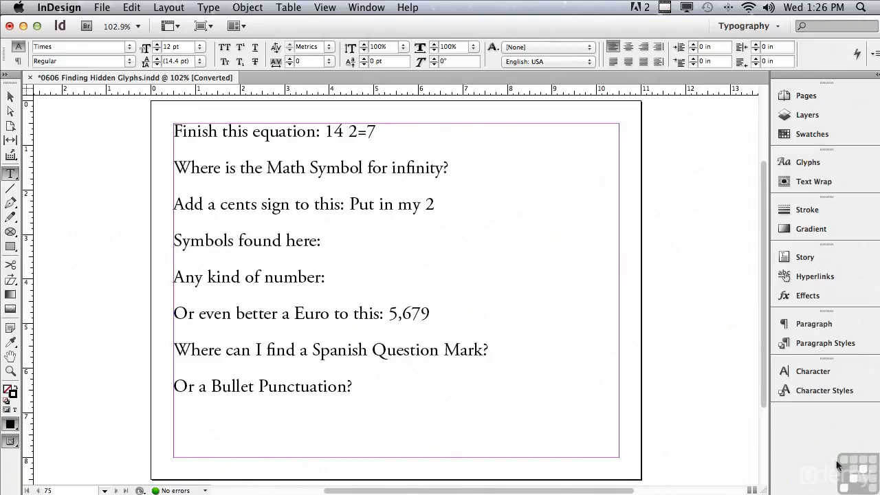
- Using the Math Symbols glyphs, replace the space between 14 and 2 with a division sign and add an infinity sign after the infinity question
{"action": "left_click", "coordinate": [828, 165]}
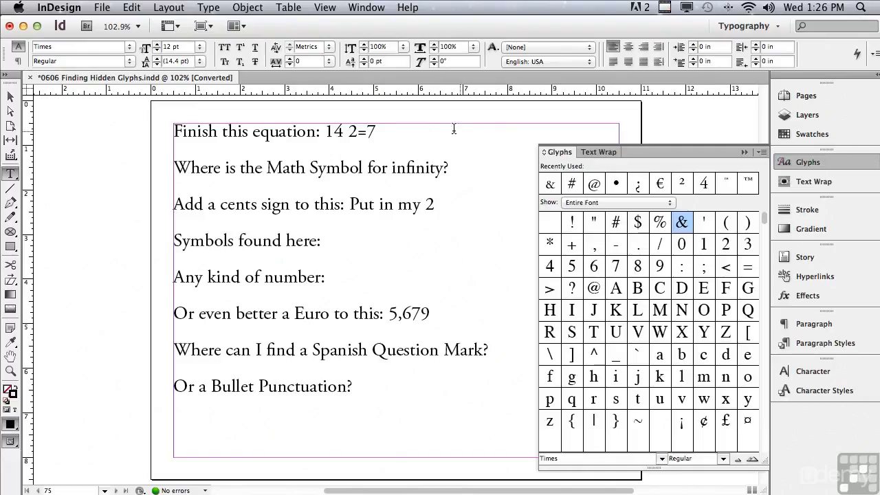
{"action": "left_click_drag", "start_coordinate": [342, 132], "coordinate": [348, 134]}
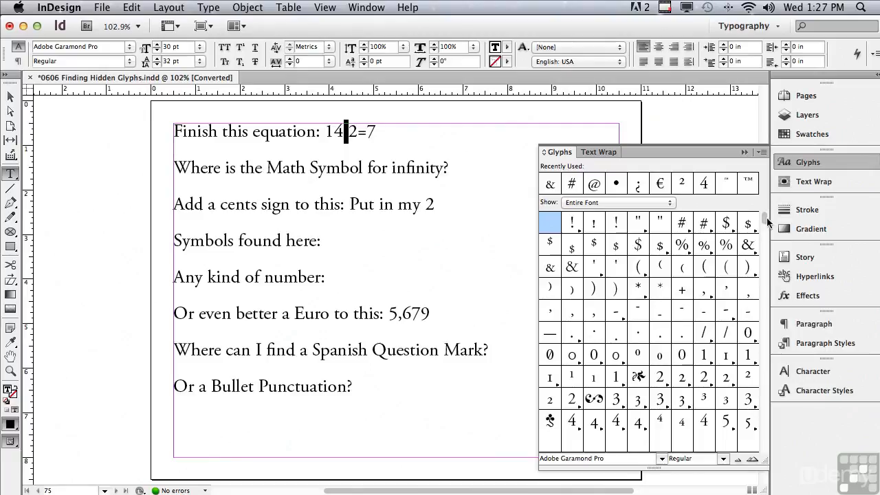
{"action": "left_click_drag", "start_coordinate": [764, 222], "coordinate": [765, 227]}
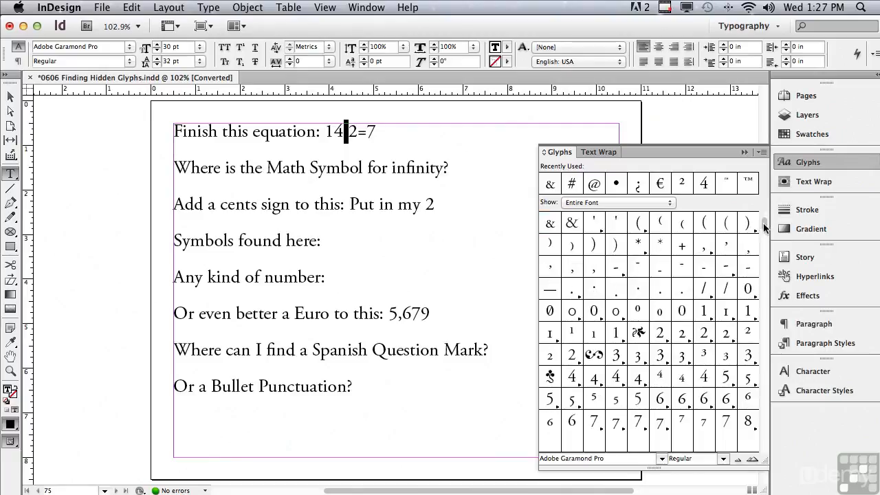
{"action": "left_click_drag", "start_coordinate": [764, 227], "coordinate": [765, 232]}
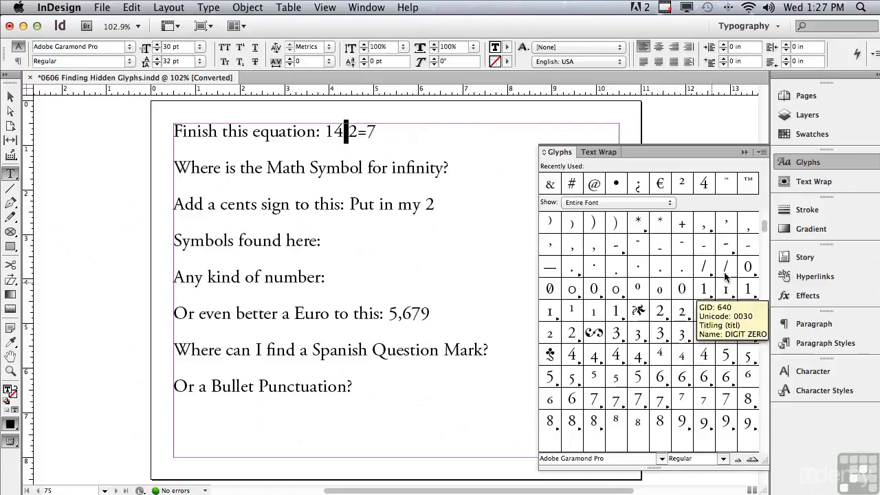
{"action": "left_click_drag", "start_coordinate": [765, 229], "coordinate": [763, 260]}
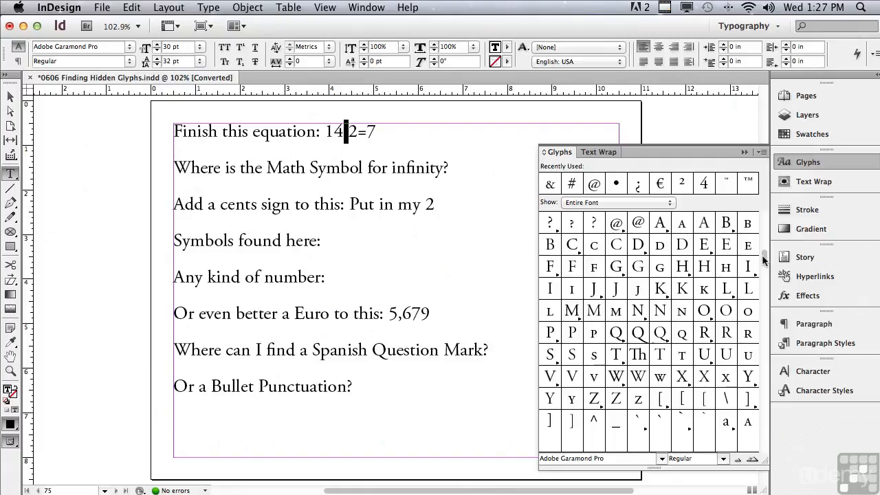
{"action": "left_click", "coordinate": [580, 203]}
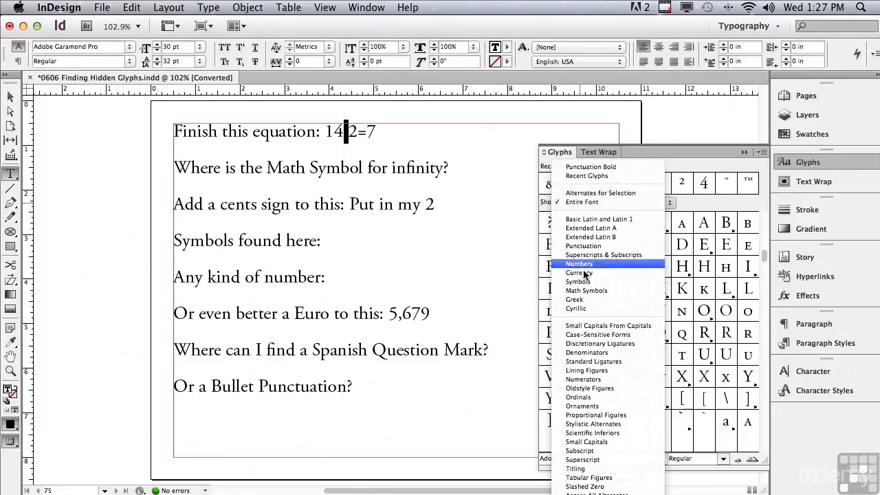
{"action": "left_click", "coordinate": [585, 291]}
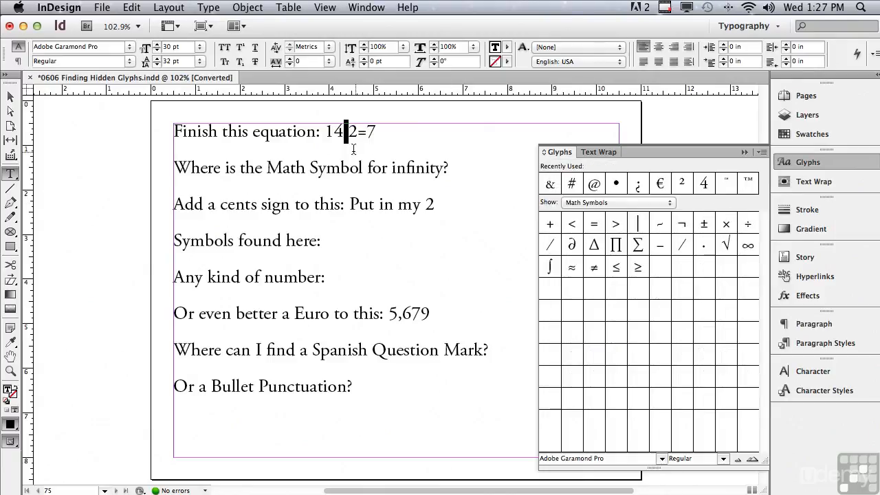
{"action": "double_click", "coordinate": [748, 225]}
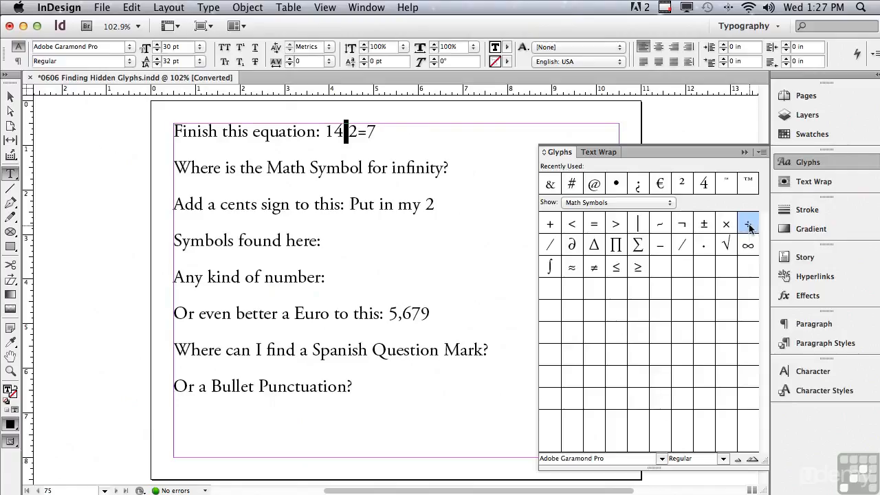
{"action": "left_click", "coordinate": [487, 166]}
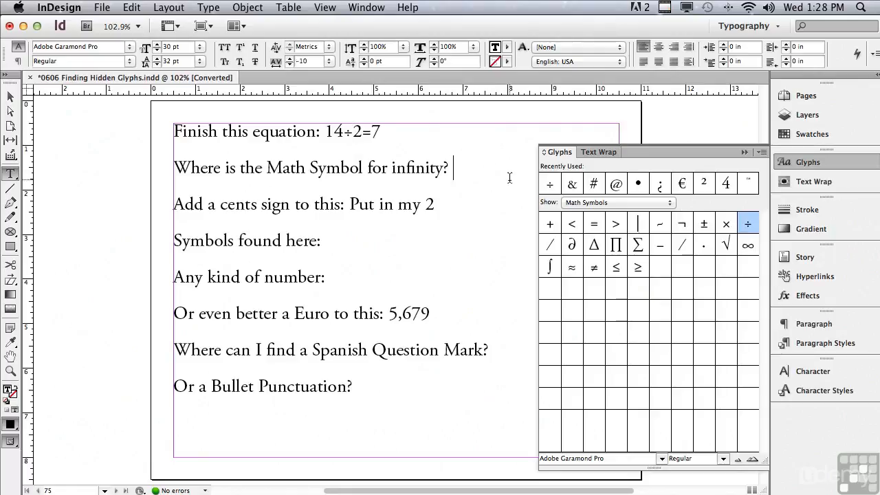
{"action": "double_click", "coordinate": [745, 247]}
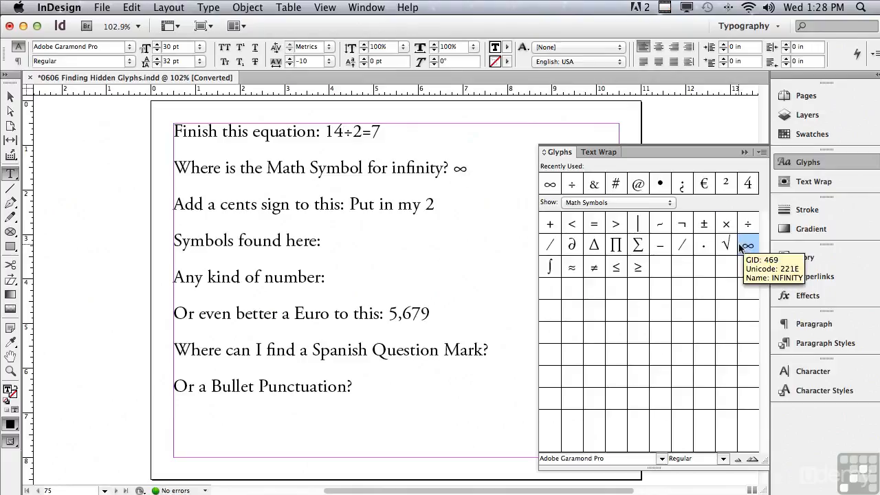
- Insert the superscript alternate of the cent sign from the Currency glyphs after "Put in my 2"
{"action": "left_click", "coordinate": [348, 205]}
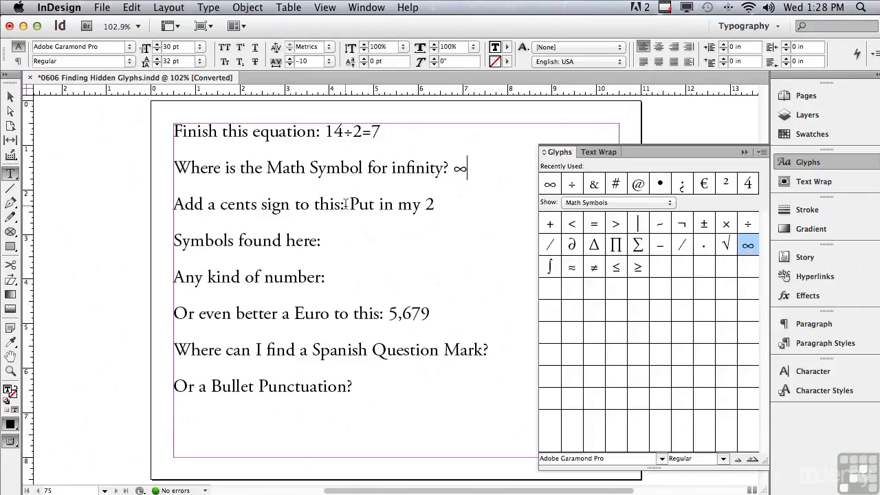
{"action": "left_click_drag", "start_coordinate": [350, 204], "coordinate": [440, 205]}
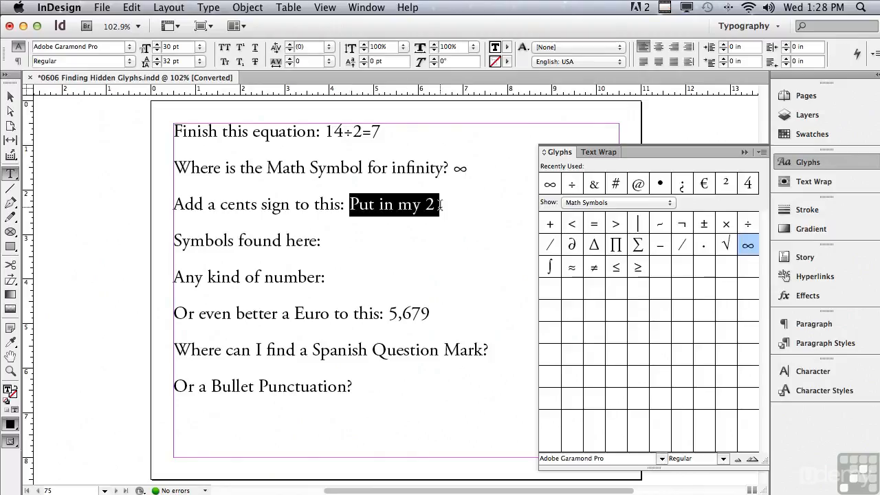
{"action": "left_click", "coordinate": [480, 219]}
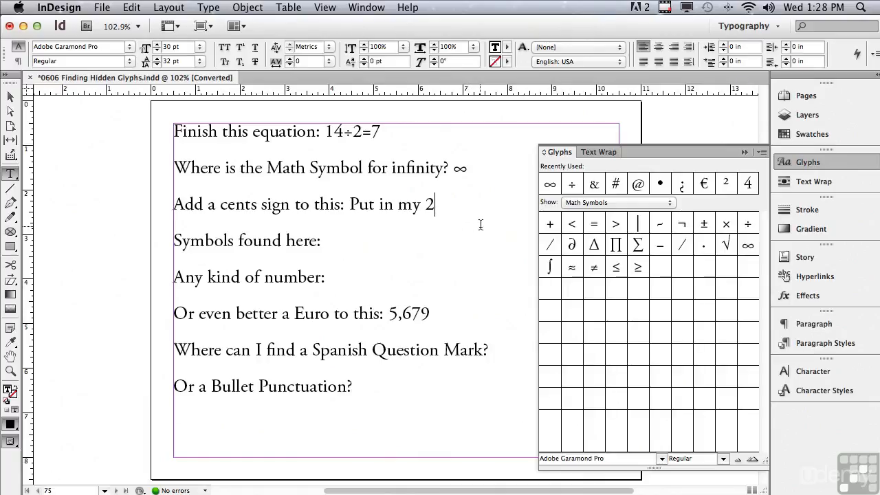
{"action": "left_click", "coordinate": [571, 205]}
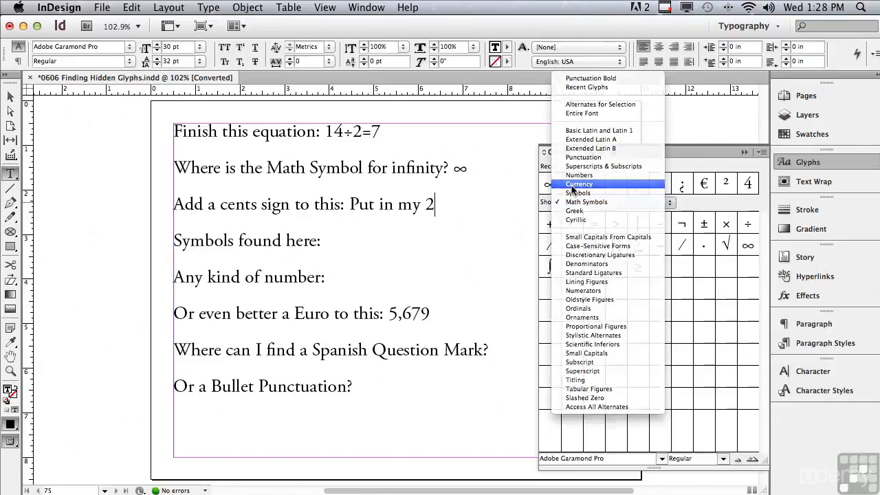
{"action": "left_click", "coordinate": [572, 184]}
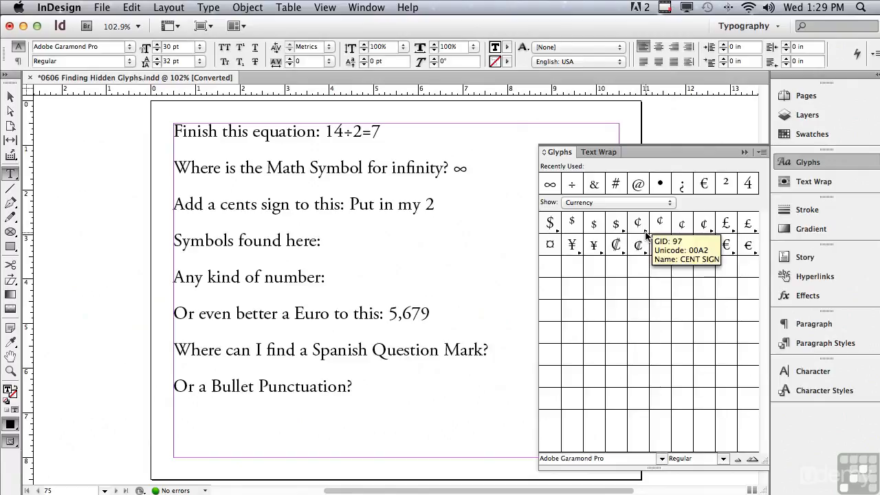
{"action": "left_click", "coordinate": [647, 236]}
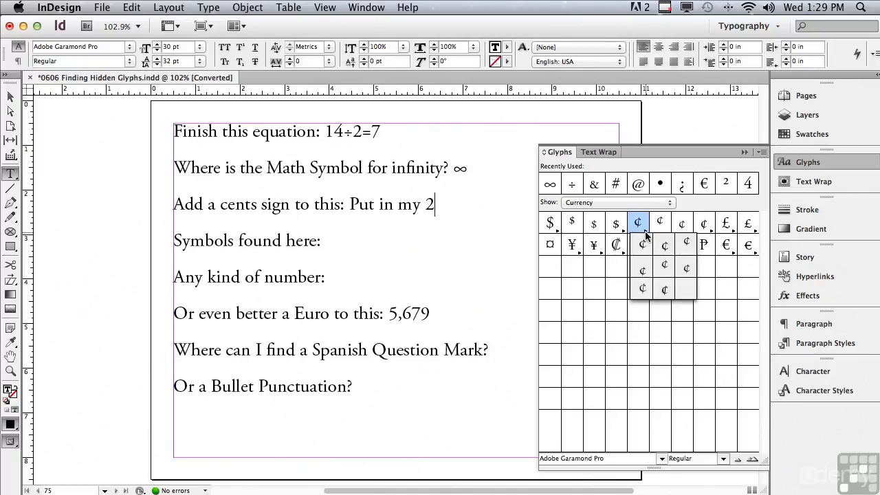
{"action": "left_click", "coordinate": [686, 244]}
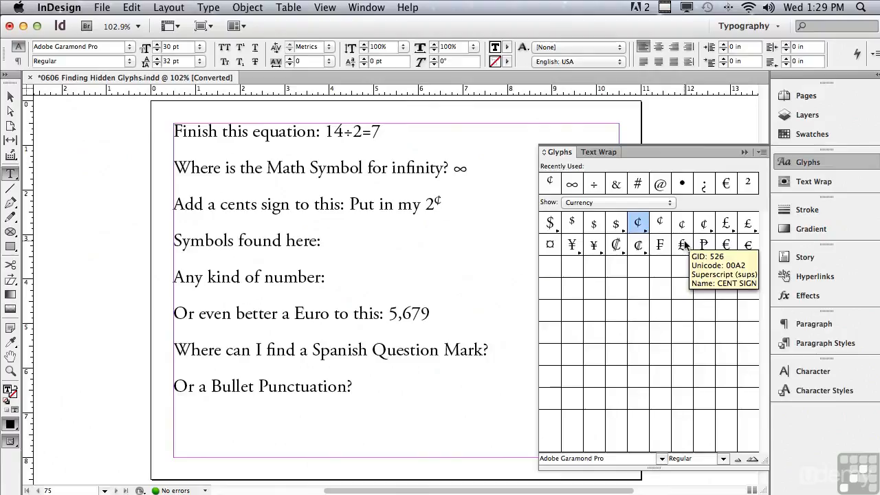
- From the Symbols glyphs, insert ©, ® and a trademark sign alternate after "Symbols found here:" and a Euro sign before 5,679
{"action": "left_click", "coordinate": [350, 246]}
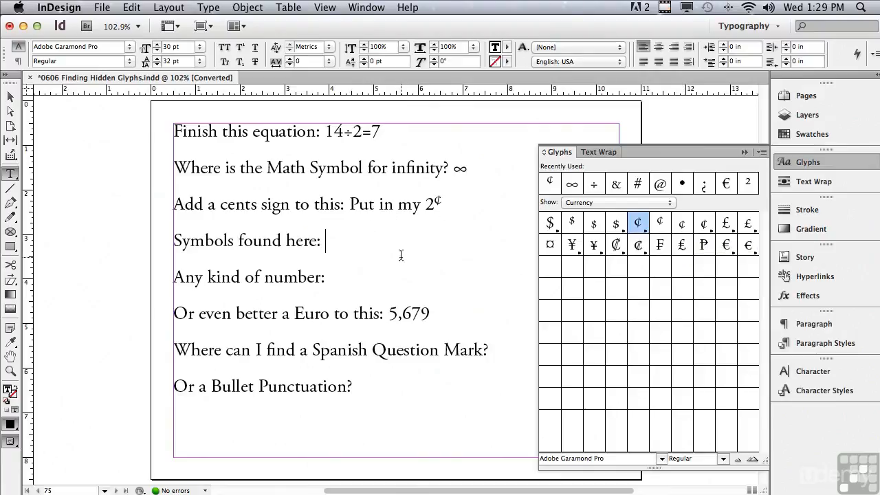
{"action": "left_click", "coordinate": [571, 203]}
{"action": "left_click", "coordinate": [577, 211]}
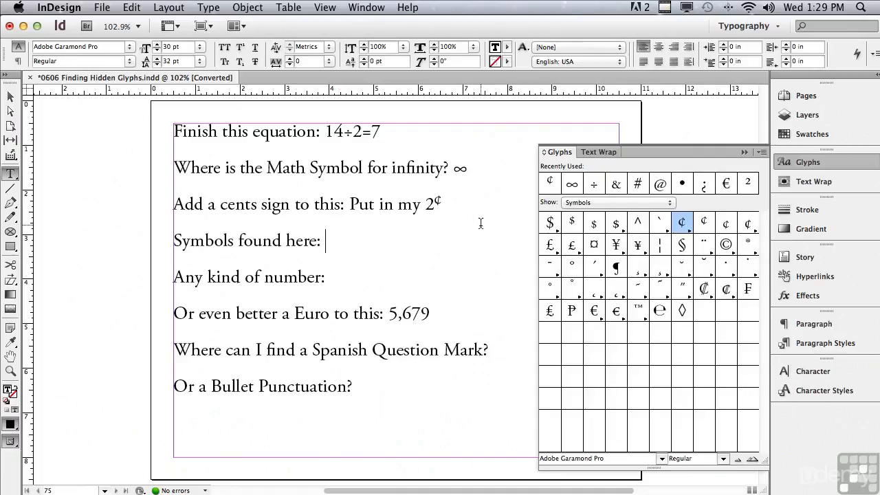
{"action": "double_click", "coordinate": [726, 246]}
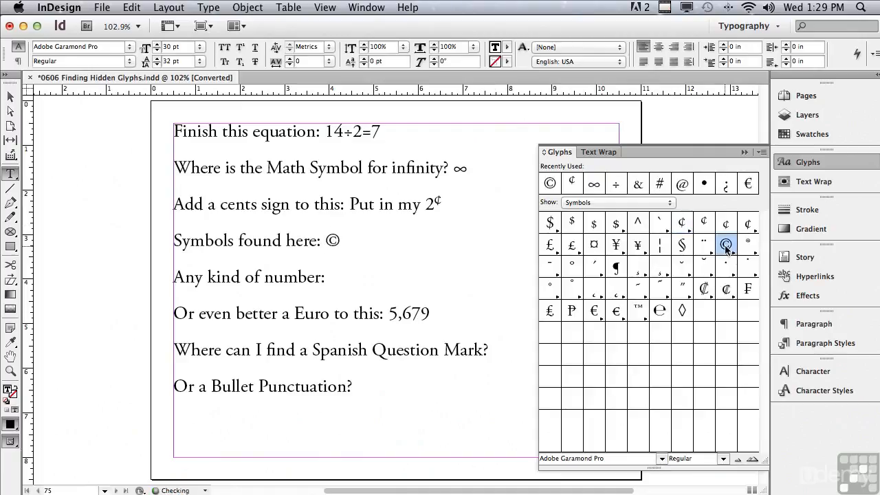
{"action": "double_click", "coordinate": [748, 244]}
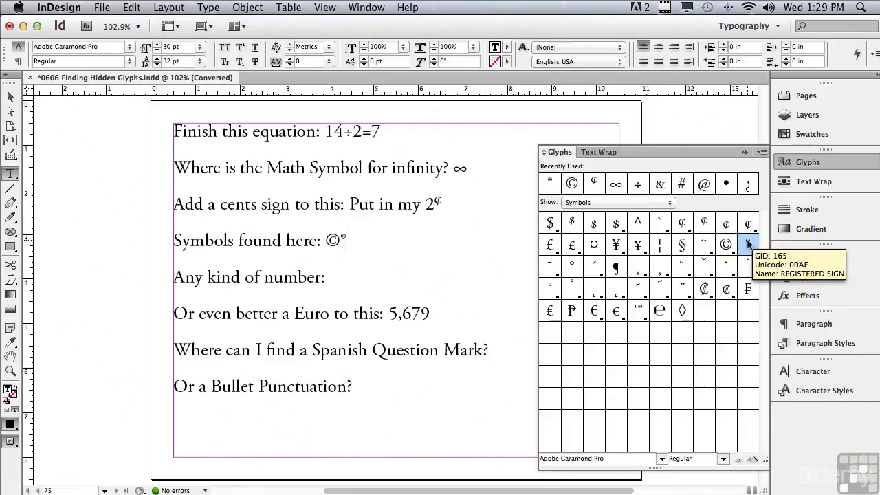
{"action": "left_click", "coordinate": [646, 320]}
{"action": "left_click_drag", "start_coordinate": [647, 322], "coordinate": [664, 333]}
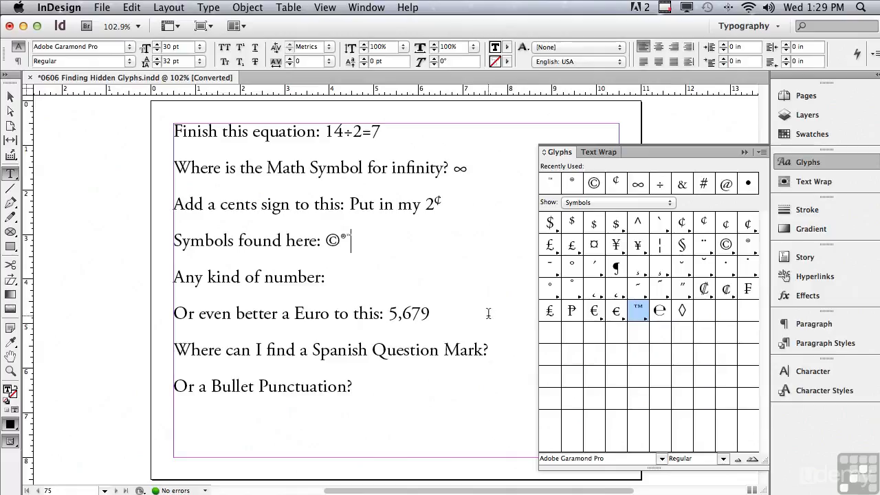
{"action": "left_click", "coordinate": [389, 315]}
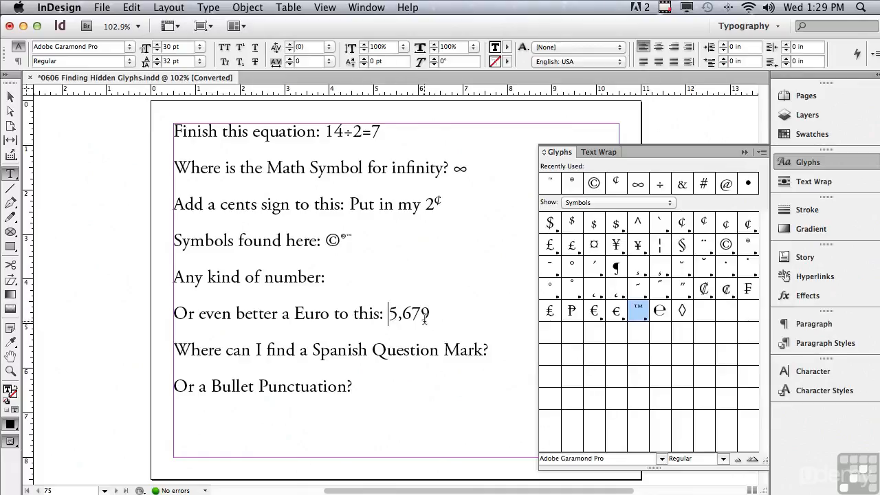
{"action": "double_click", "coordinate": [595, 312]}
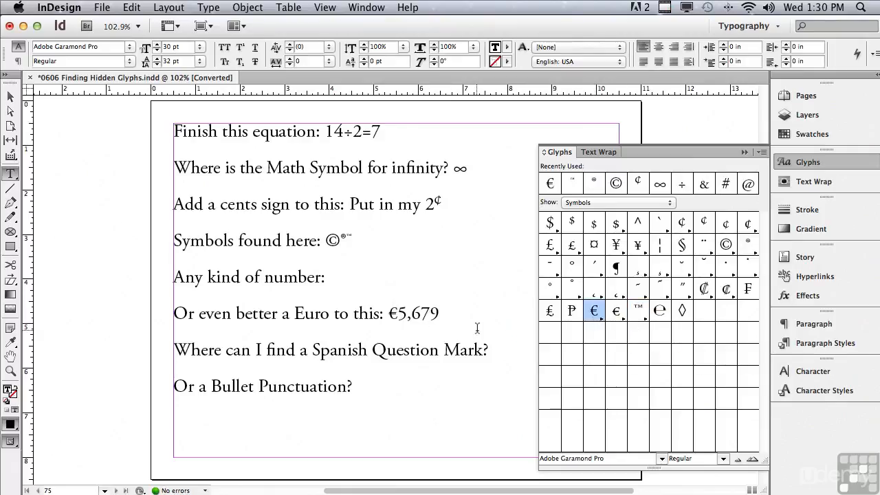
- Insert the glyphs ⅓, 9, 4 and superscript 2 from the Numbers set after "Any kind of number:"
{"action": "left_click", "coordinate": [377, 275]}
{"action": "left_click", "coordinate": [581, 203]}
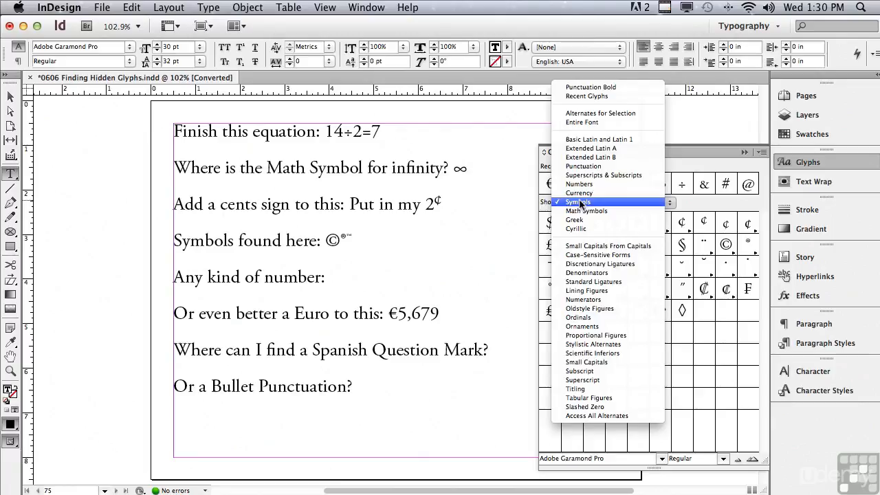
{"action": "left_click", "coordinate": [579, 183]}
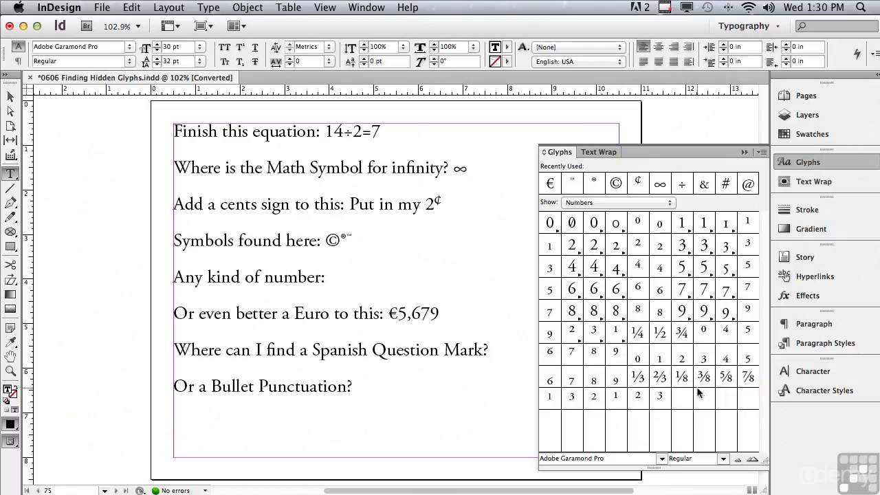
{"action": "double_click", "coordinate": [640, 378]}
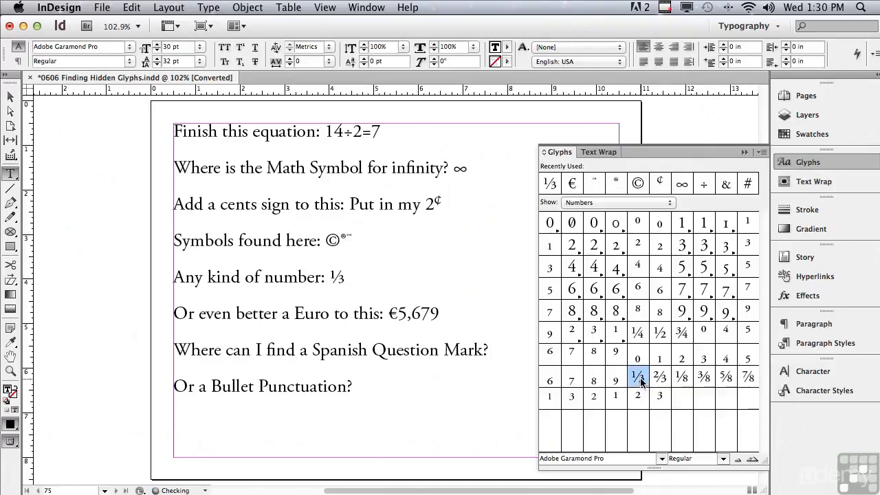
{"action": "double_click", "coordinate": [681, 313]}
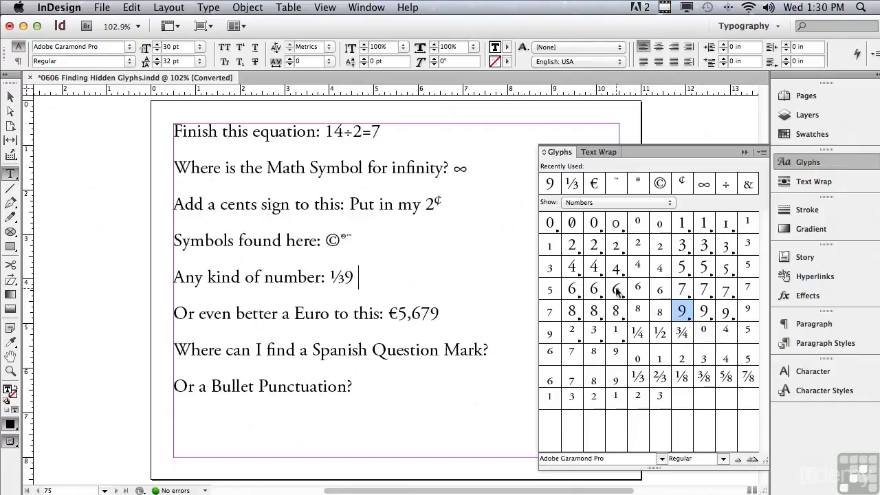
{"action": "double_click", "coordinate": [574, 268]}
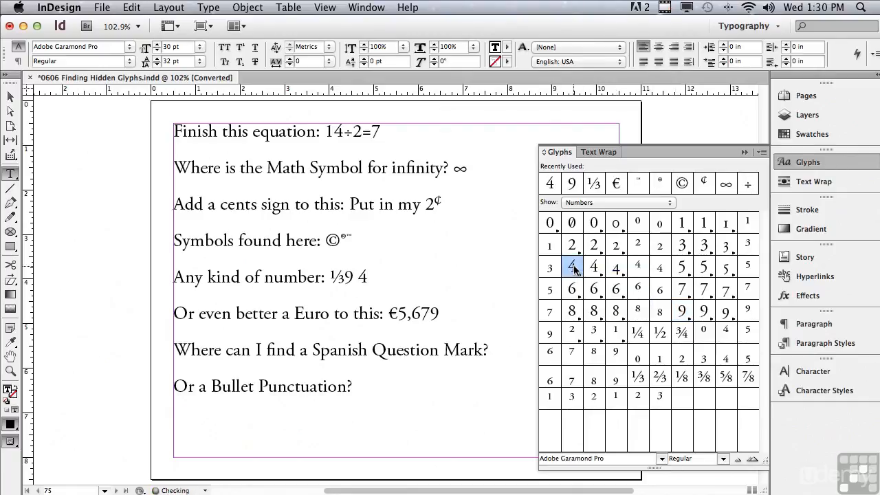
{"action": "double_click", "coordinate": [635, 248]}
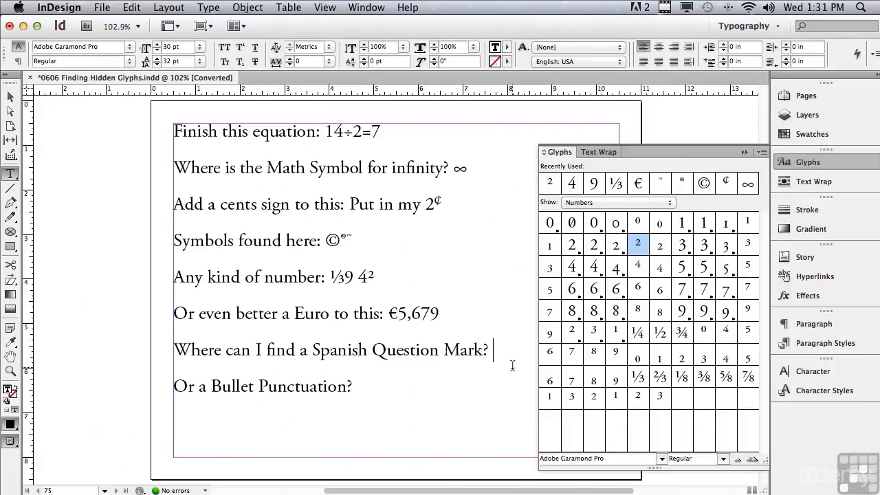
- From the Punctuation glyphs, insert ¿ before "Where can I find a Spanish Question Mark?" and a bullet after "Or a Bullet Punctuation?"
{"action": "left_click", "coordinate": [175, 351]}
{"action": "left_click", "coordinate": [599, 203]}
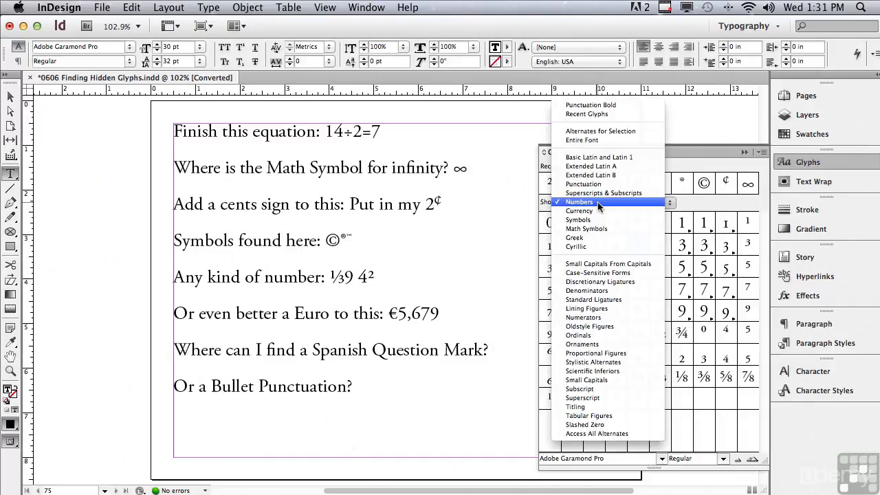
{"action": "left_click", "coordinate": [597, 183]}
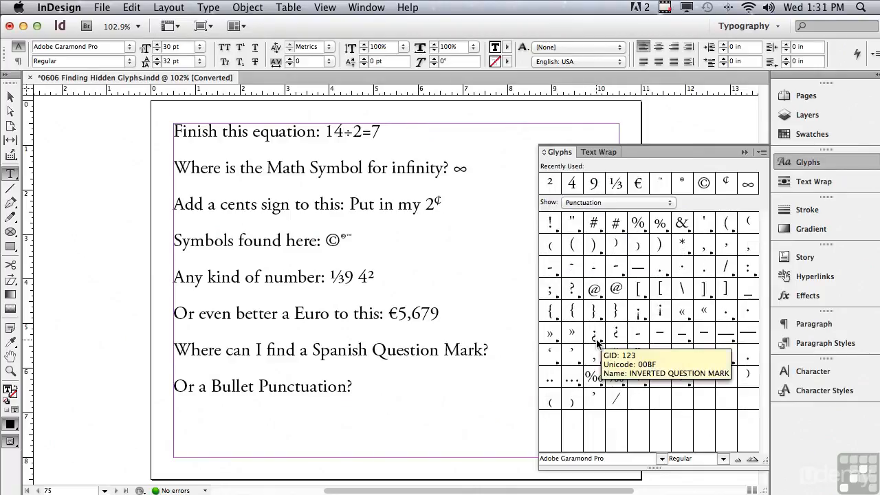
{"action": "left_click_drag", "start_coordinate": [600, 342], "coordinate": [604, 344]}
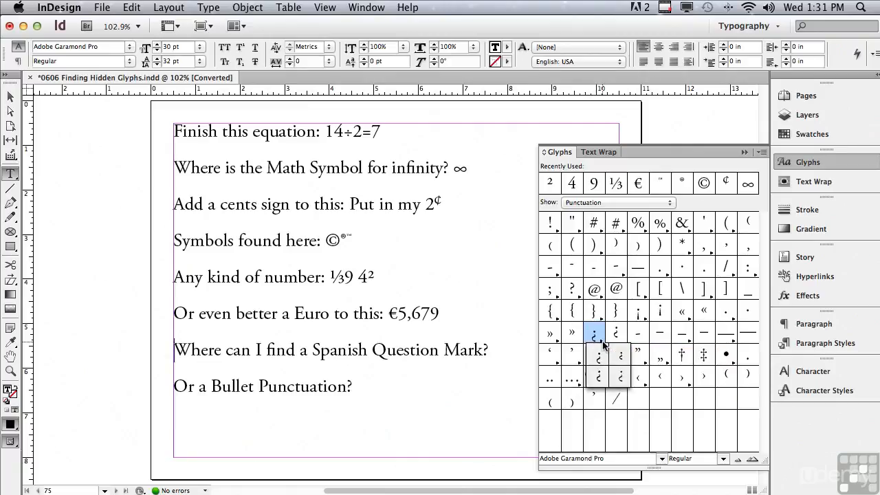
{"action": "left_click_drag", "start_coordinate": [602, 342], "coordinate": [596, 337]}
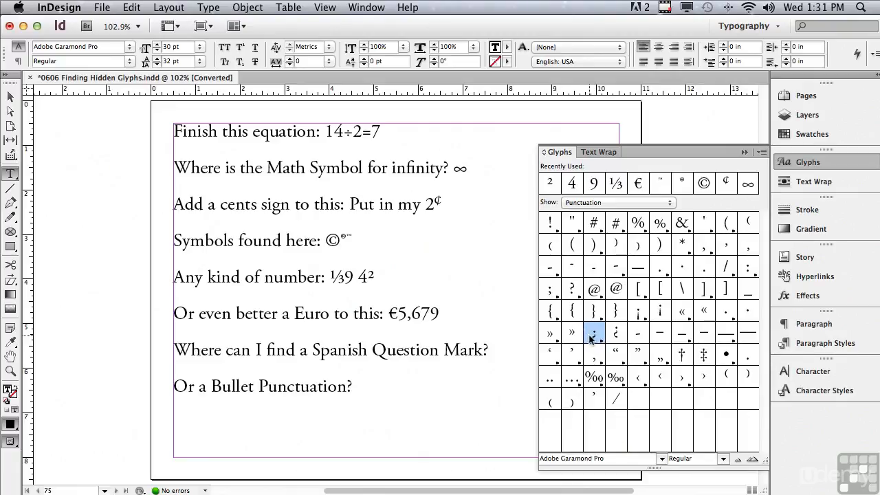
{"action": "double_click", "coordinate": [593, 339]}
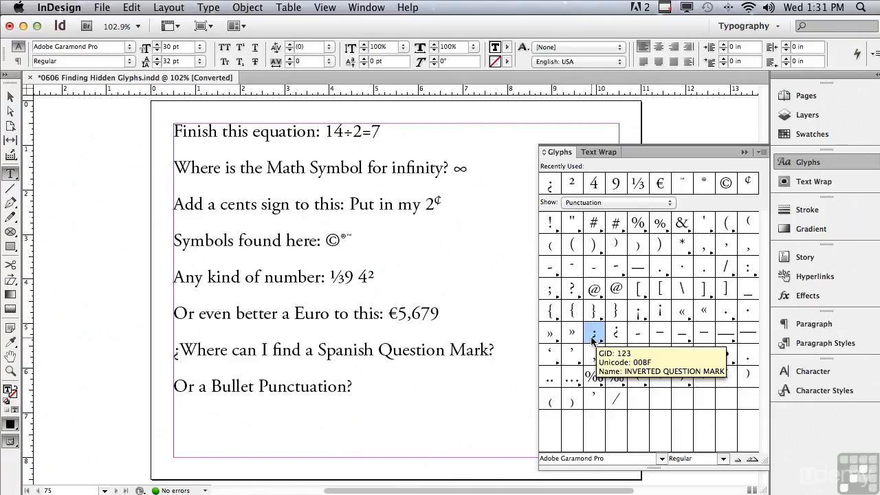
{"action": "left_click", "coordinate": [404, 383]}
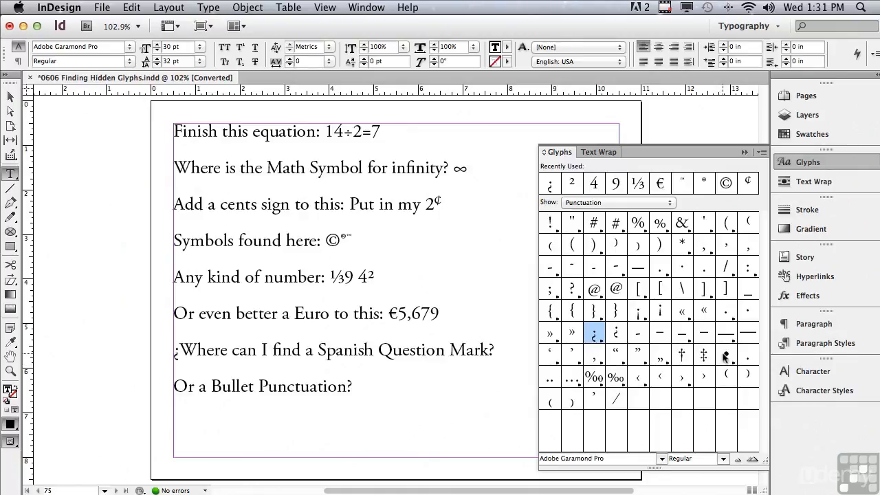
{"action": "double_click", "coordinate": [725, 355]}
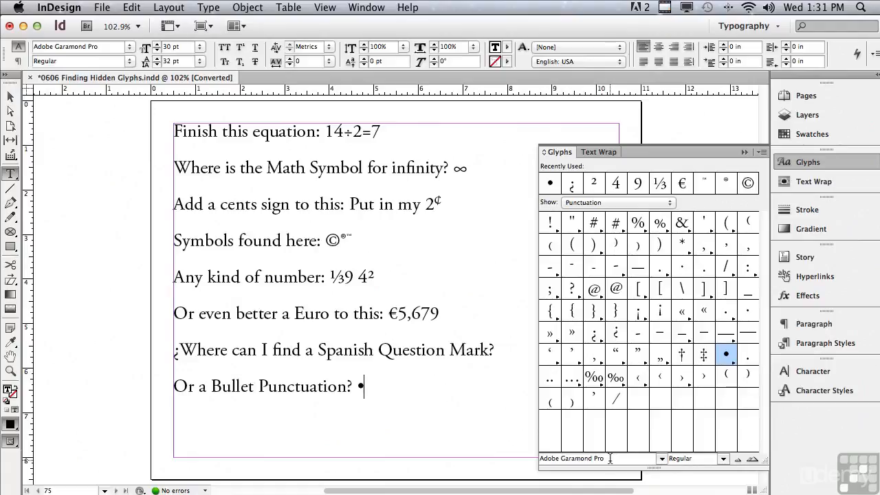
- Look through the fonts and font styles available for the displayed glyphs, keeping Adobe Garamond Pro Regular
{"action": "left_click_drag", "start_coordinate": [609, 459], "coordinate": [502, 444]}
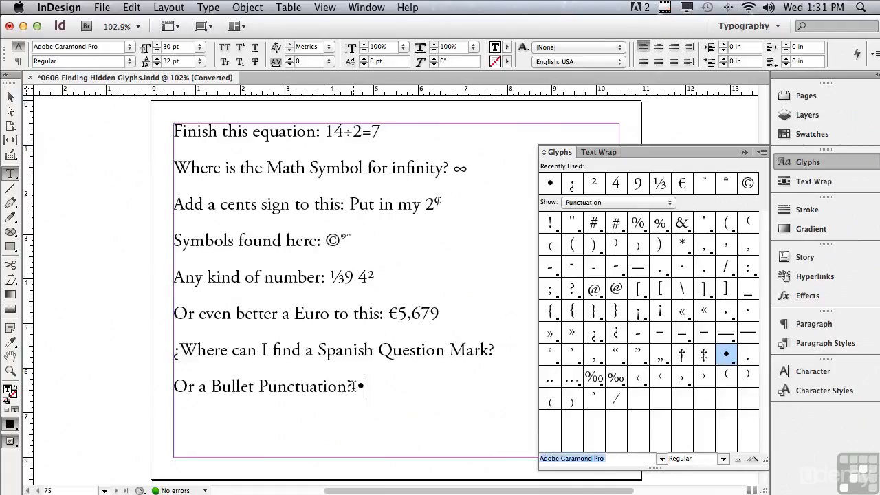
{"action": "left_click", "coordinate": [663, 459]}
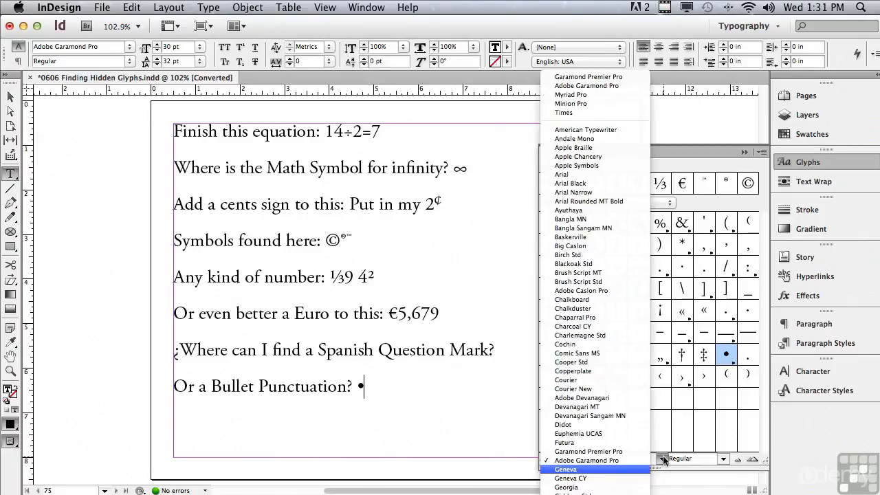
{"action": "left_click", "coordinate": [509, 429]}
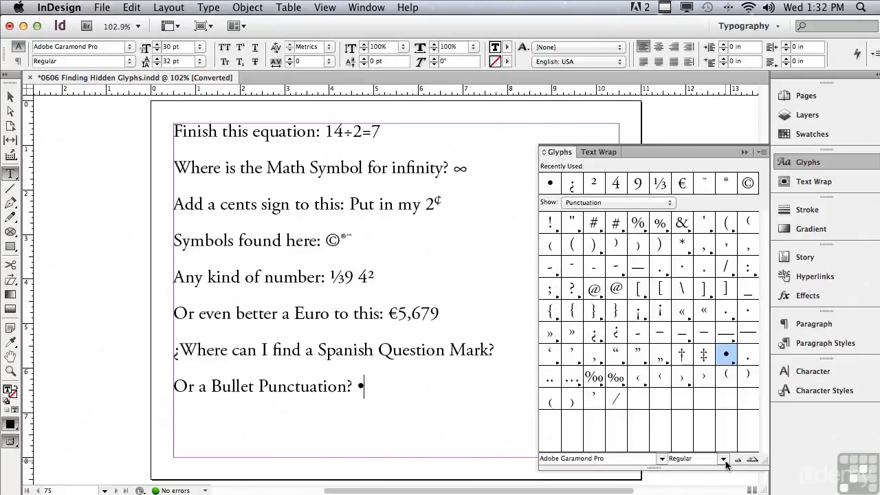
{"action": "left_click", "coordinate": [725, 459]}
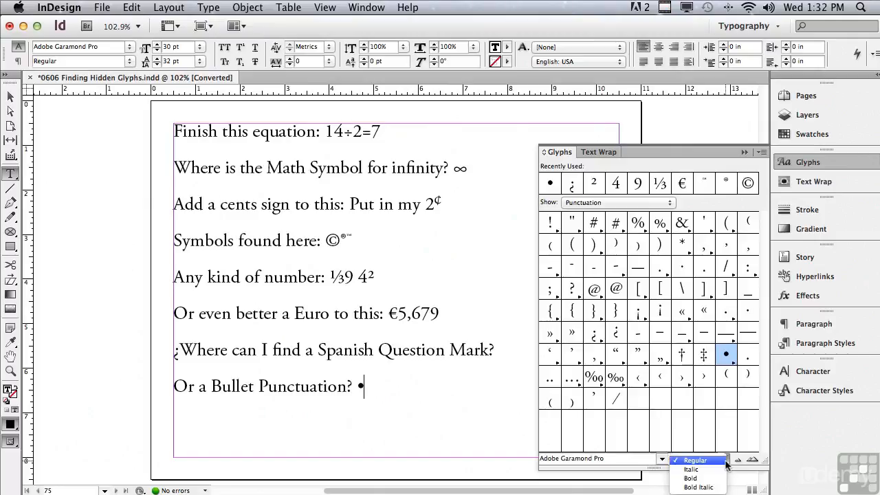
{"action": "left_click", "coordinate": [749, 470]}
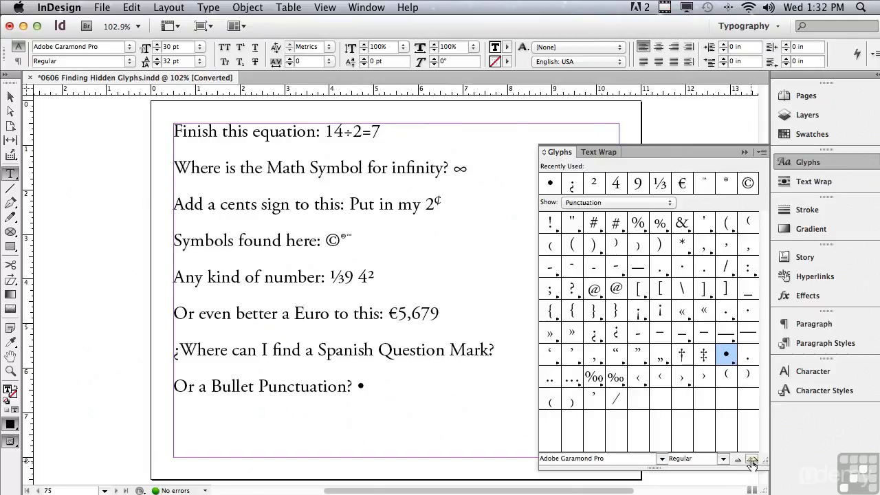
- Enlarge the glyph previews, return them to the smaller size, and check the details of the recently used glyphs
{"action": "left_click", "coordinate": [753, 461]}
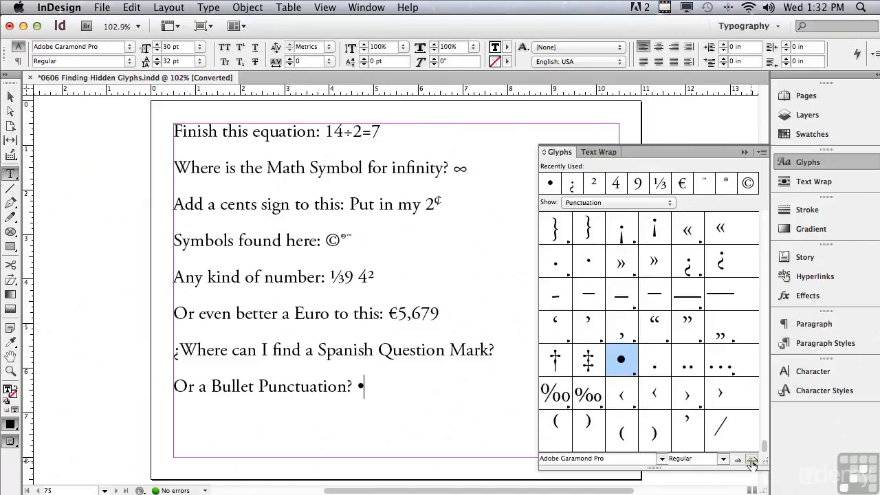
{"action": "left_click", "coordinate": [738, 461]}
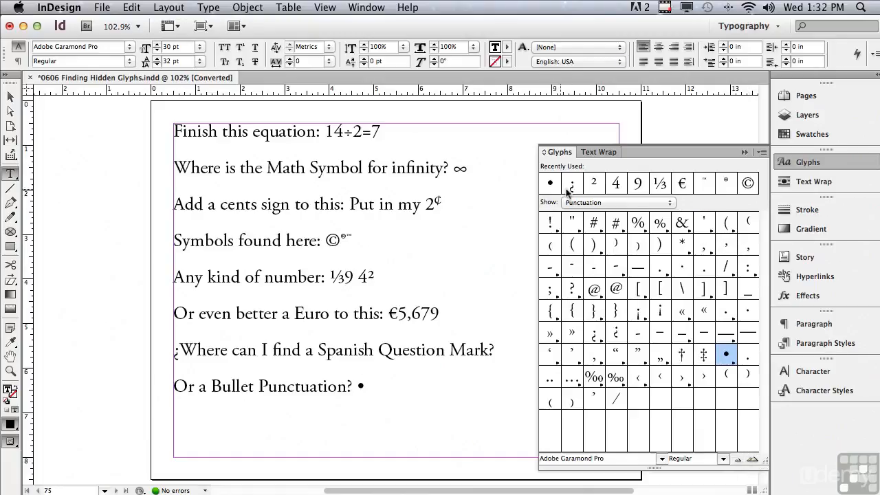
{"action": "mouse_move", "coordinate": [715, 193]}
{"action": "mouse_move", "coordinate": [565, 187]}
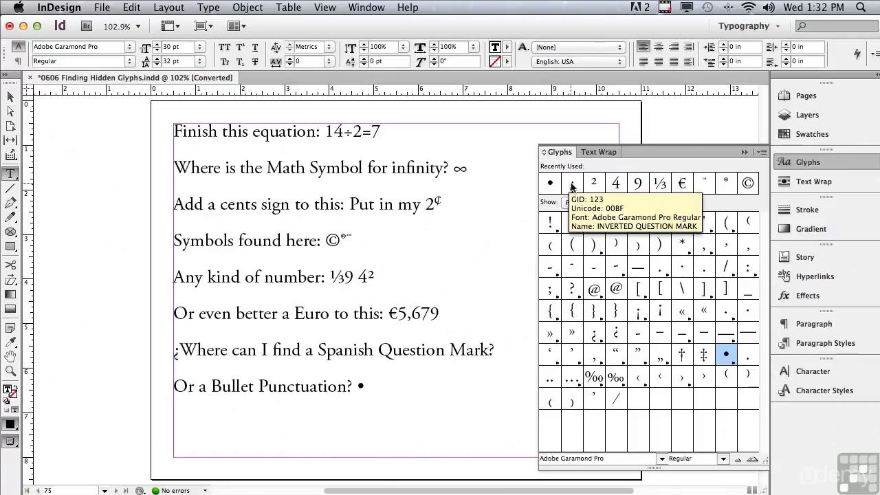
- Set the font style of the displayed Adobe Garamond Pro glyphs to Bold
{"action": "left_click", "coordinate": [724, 459]}
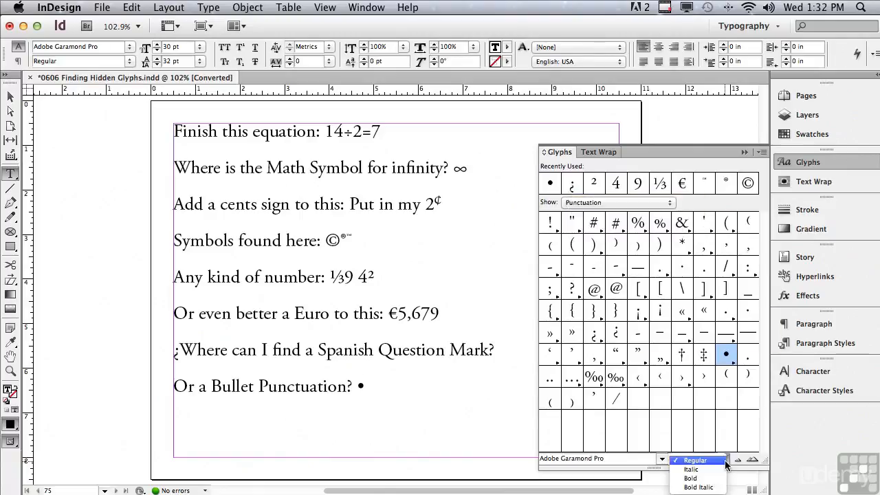
{"action": "left_click", "coordinate": [691, 478]}
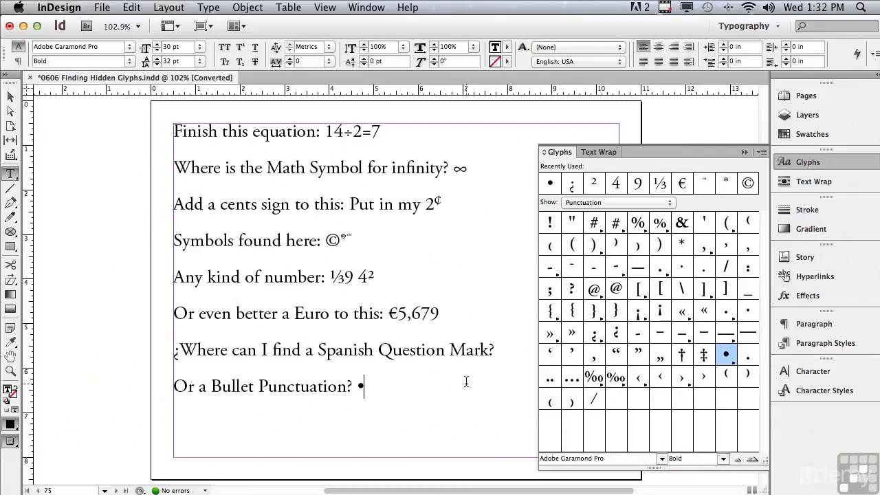